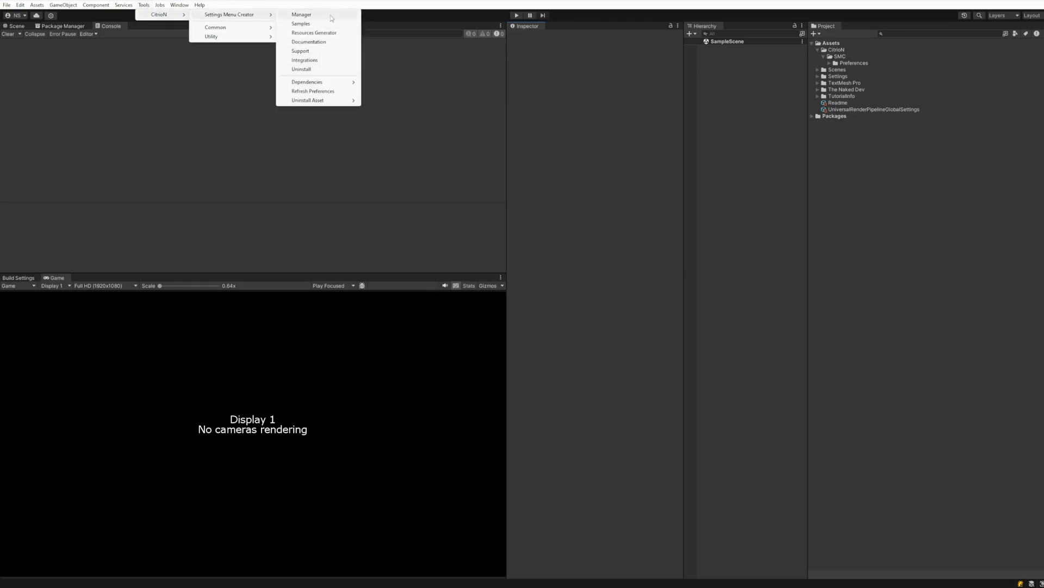
Open the Settings Menu Creator integrations and import the FSR 3 - Upscaling for Unity integration into the project
{"action": "left_click", "coordinate": [313, 60]}
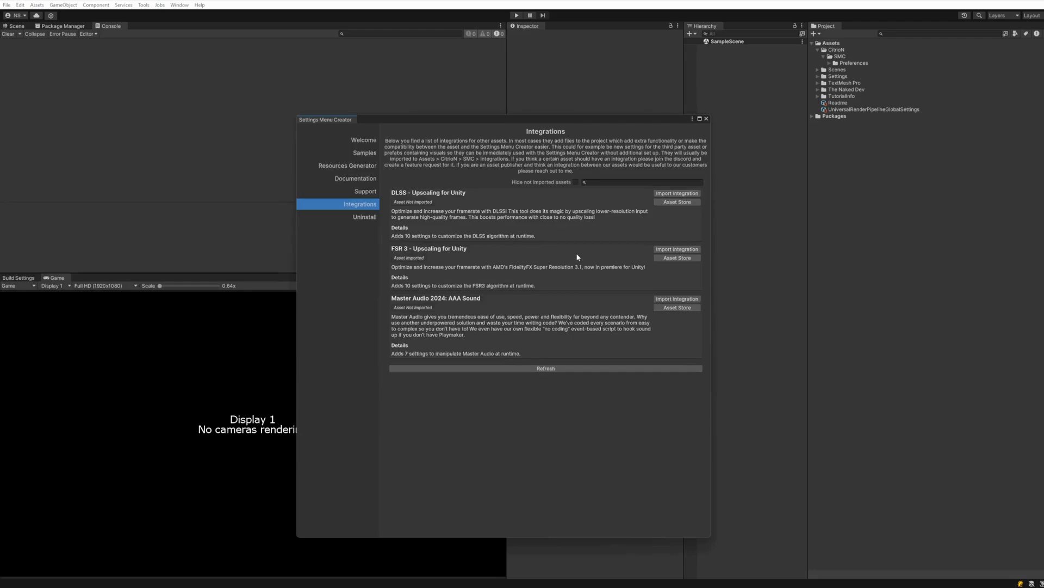
{"action": "left_click", "coordinate": [678, 249]}
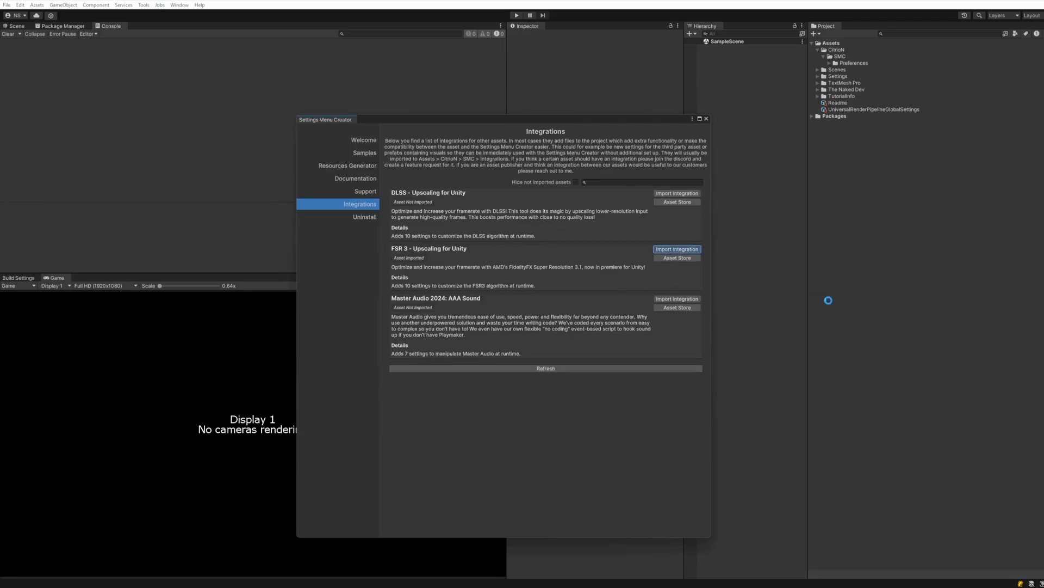
{"action": "left_click", "coordinate": [610, 526]}
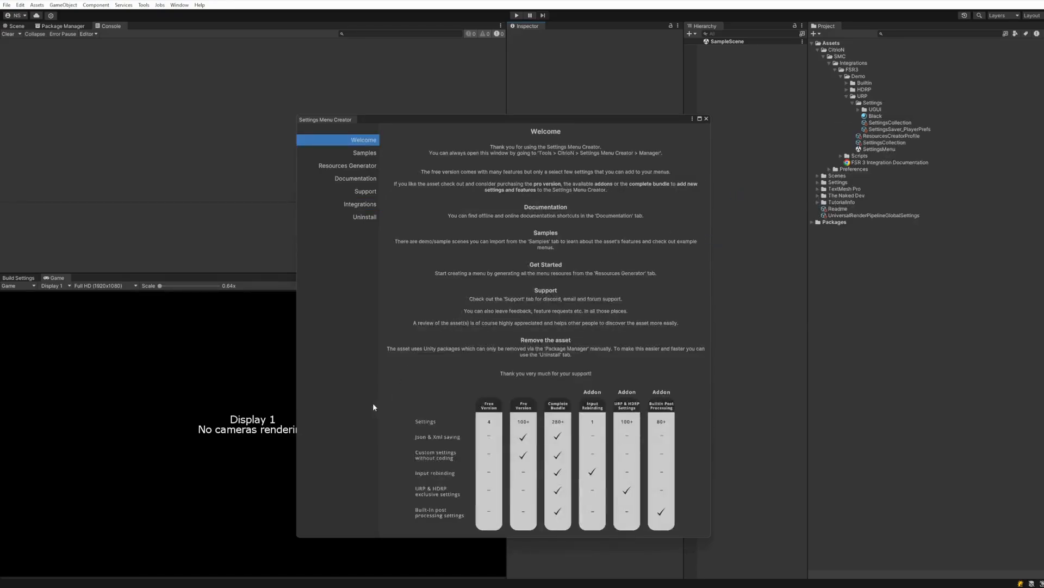
Return to the integrations list, hide the assets that are not imported, and show them again
{"action": "left_click", "coordinate": [362, 206]}
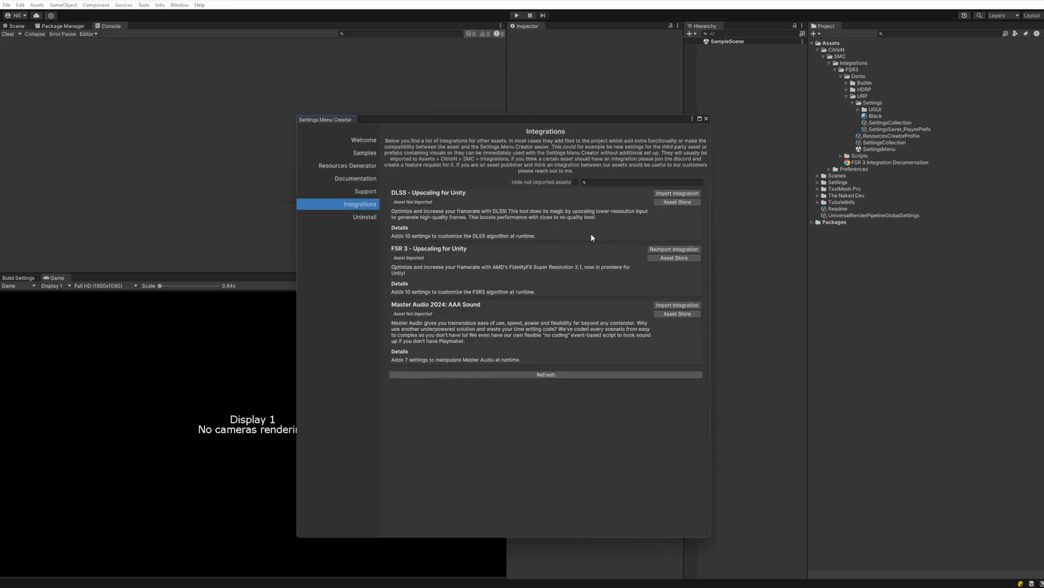
{"action": "left_click", "coordinate": [575, 183]}
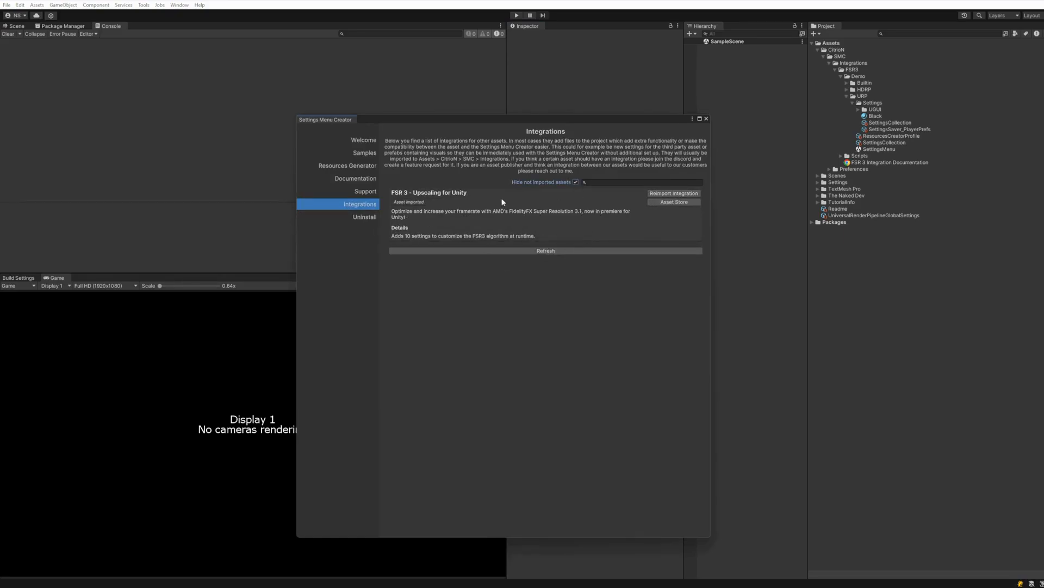
{"action": "left_click", "coordinate": [575, 182]}
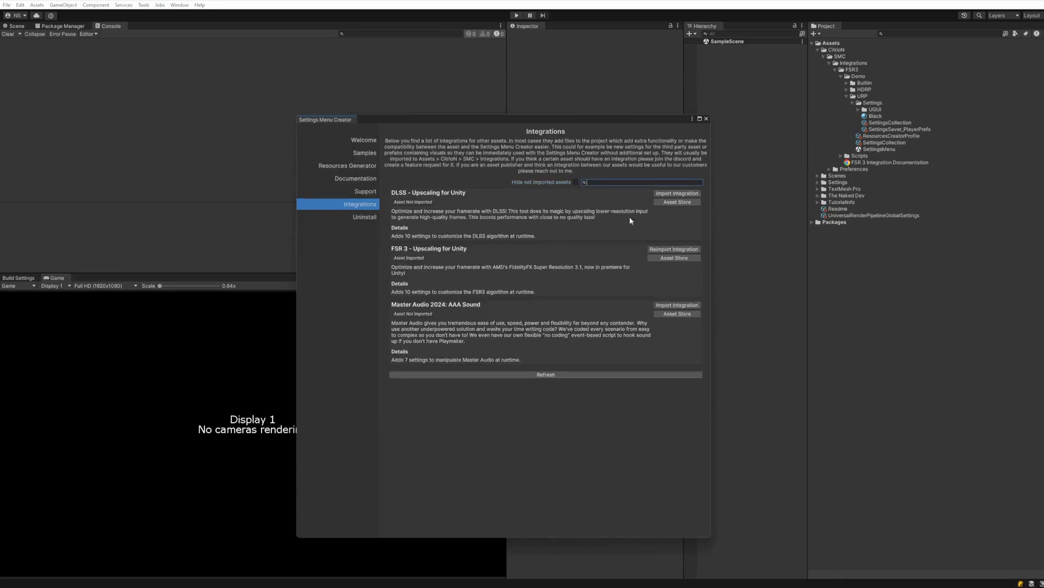
Search the integrations for DLSS, clear the search, and close the Settings Menu Creator window
{"action": "type", "text": "dlls"}
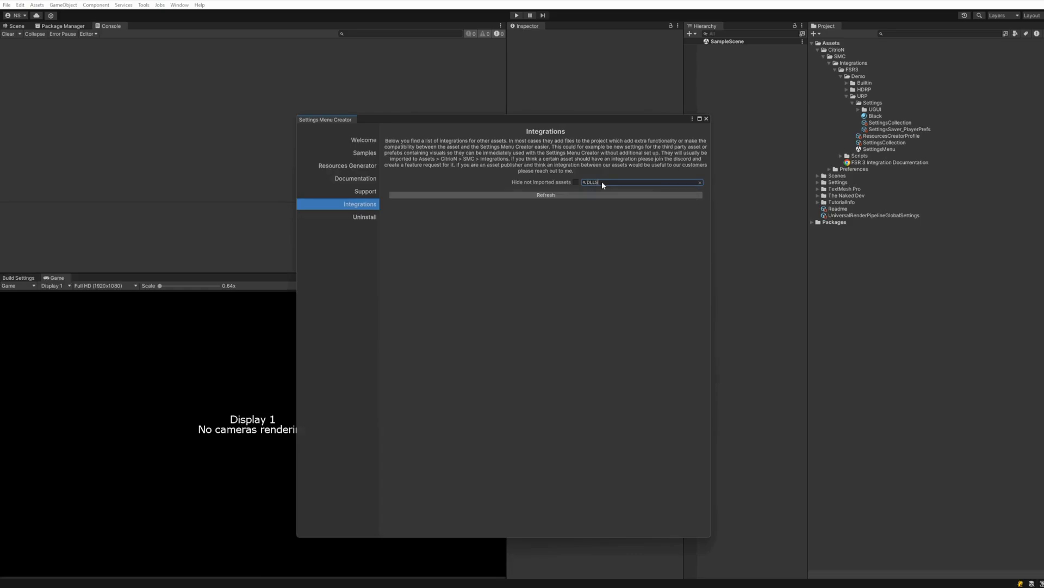
{"action": "key", "text": "BackSpace"}
{"action": "key", "text": "BackSpace"}
{"action": "key", "text": "BackSpace"}
{"action": "key", "text": "BackSpace"}
{"action": "type", "text": "DLSS"}
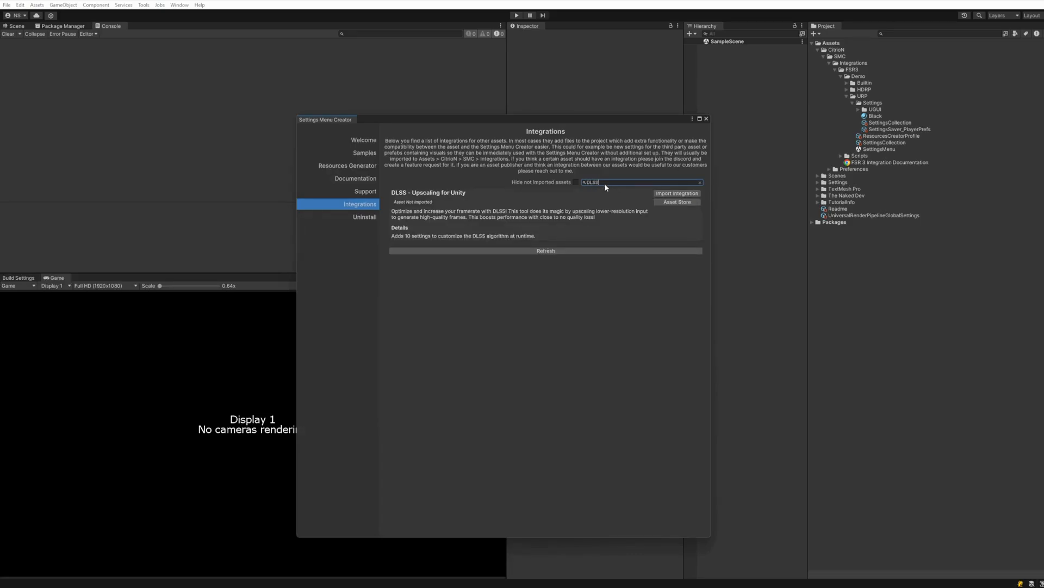
{"action": "left_click", "coordinate": [701, 183]}
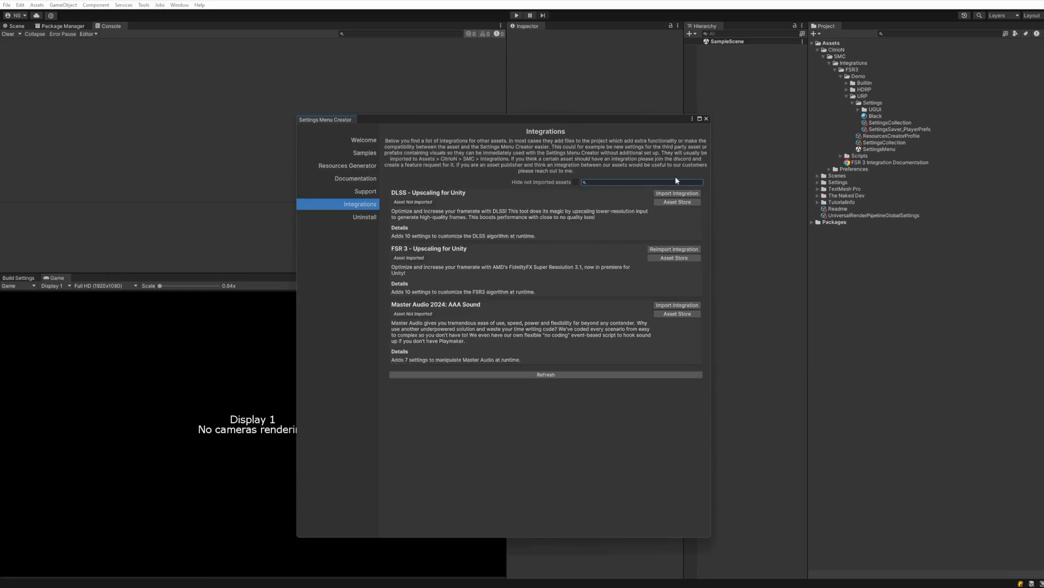
{"action": "left_click", "coordinate": [706, 118]}
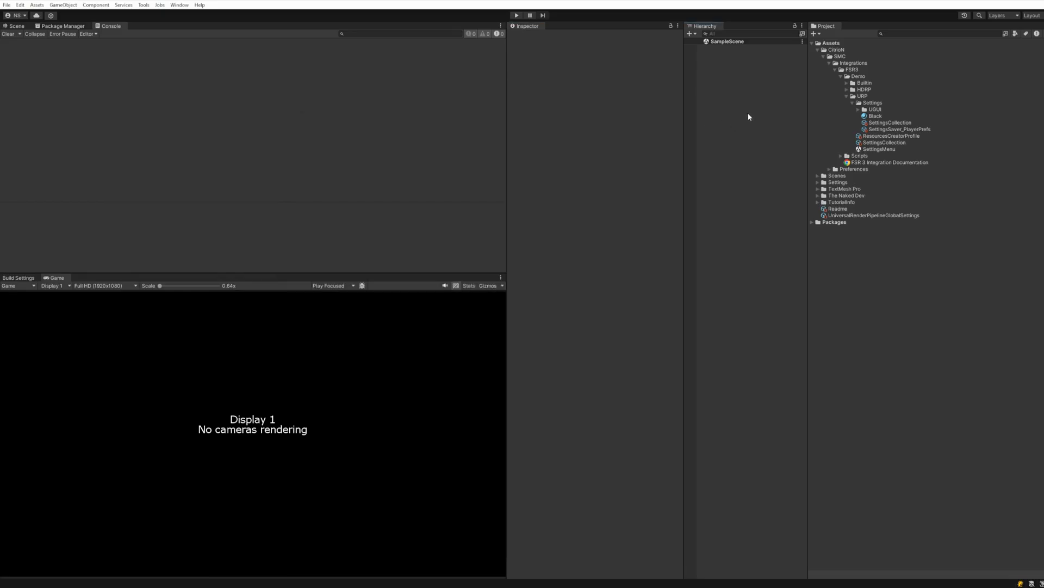
Add the SettingsMenu scene from the FSR3 Demo/URP folder to the hierarchy alongside SampleScene
{"action": "left_click", "coordinate": [852, 70]}
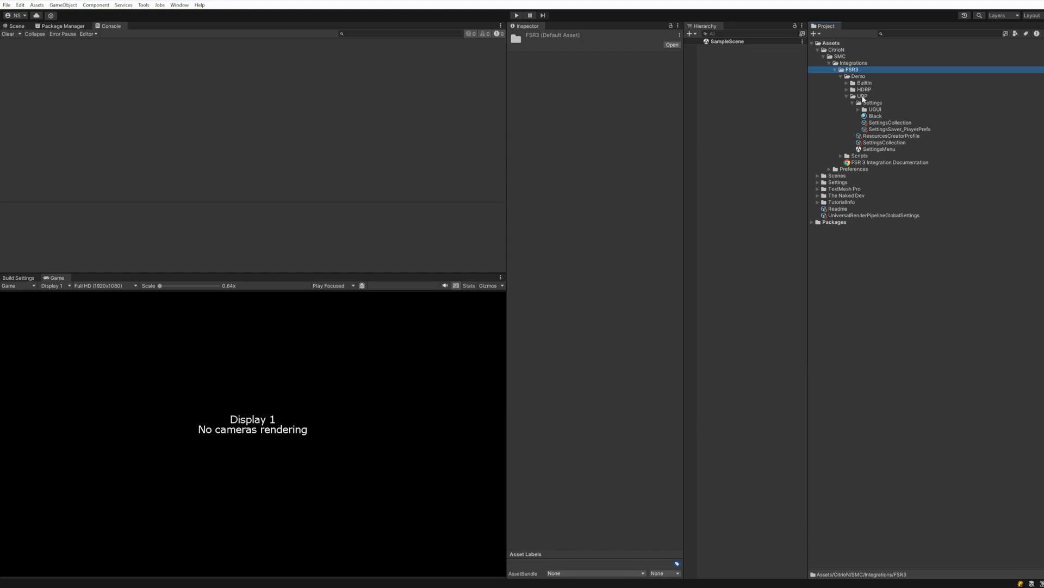
{"action": "left_click", "coordinate": [863, 96]}
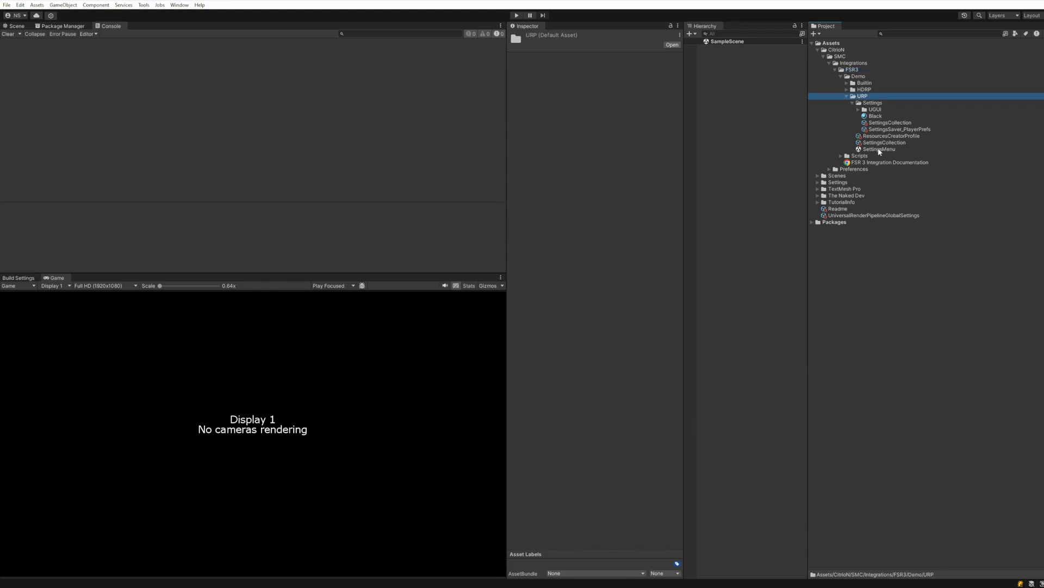
{"action": "left_click_drag", "start_coordinate": [878, 150], "coordinate": [737, 116]}
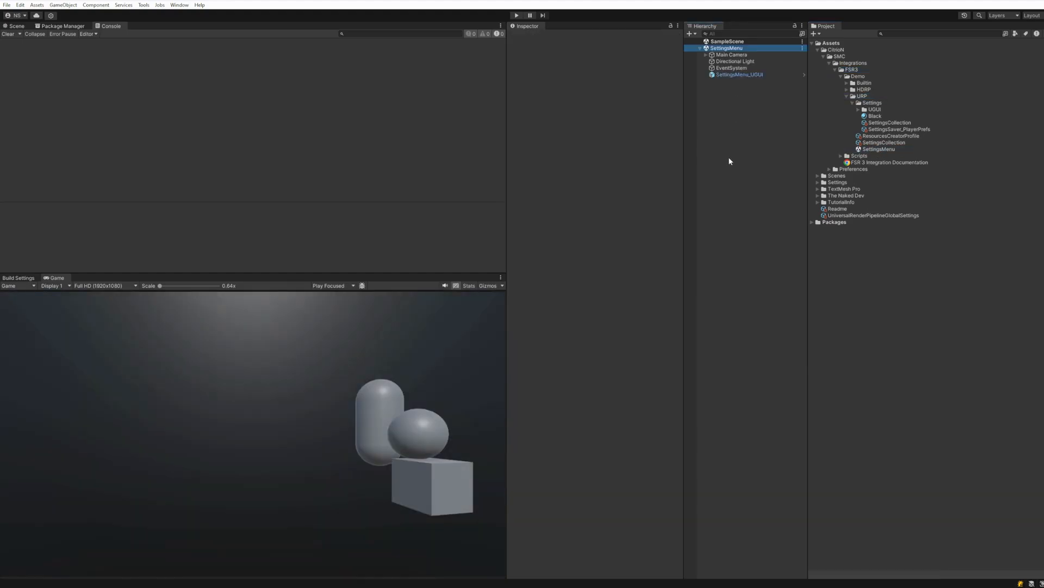
Select the Main Camera of the SettingsMenu scene for inspection and enter play mode
{"action": "left_click", "coordinate": [734, 55]}
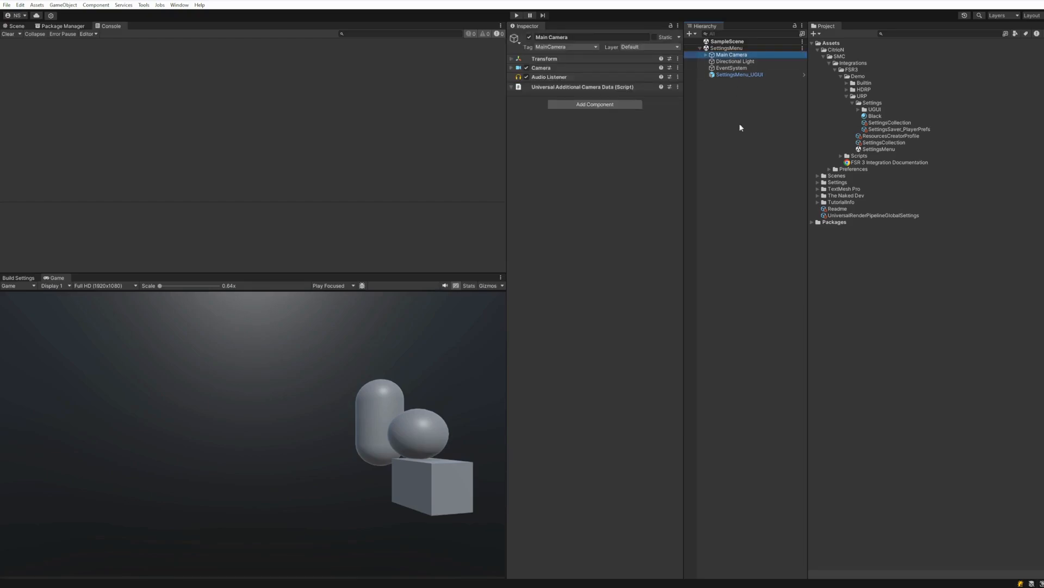
{"action": "left_click", "coordinate": [517, 16]}
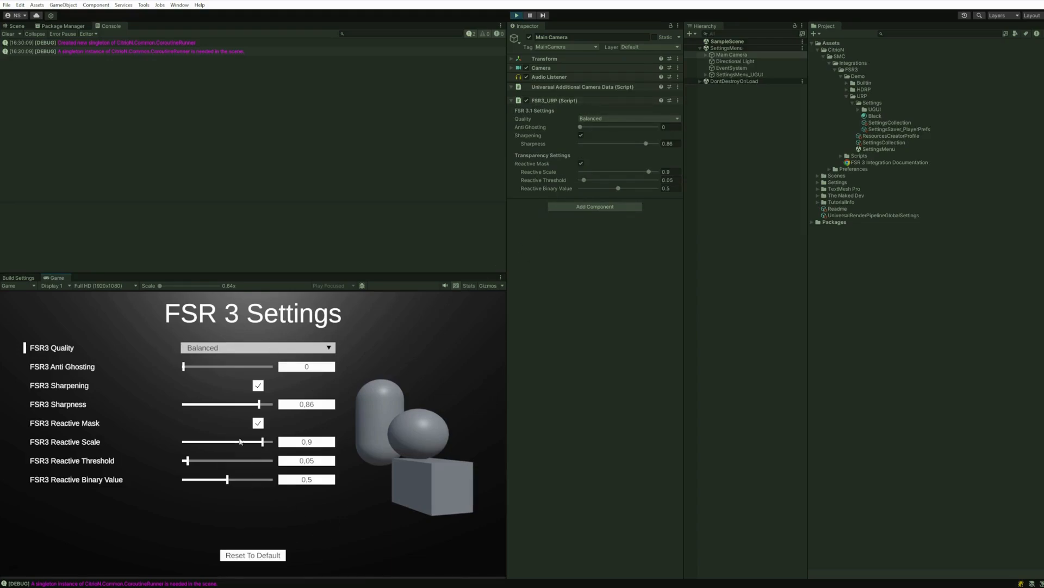
Switch FSR3 Quality in the running menu to Off and after that to Ultra Performance
{"action": "left_click", "coordinate": [235, 349]}
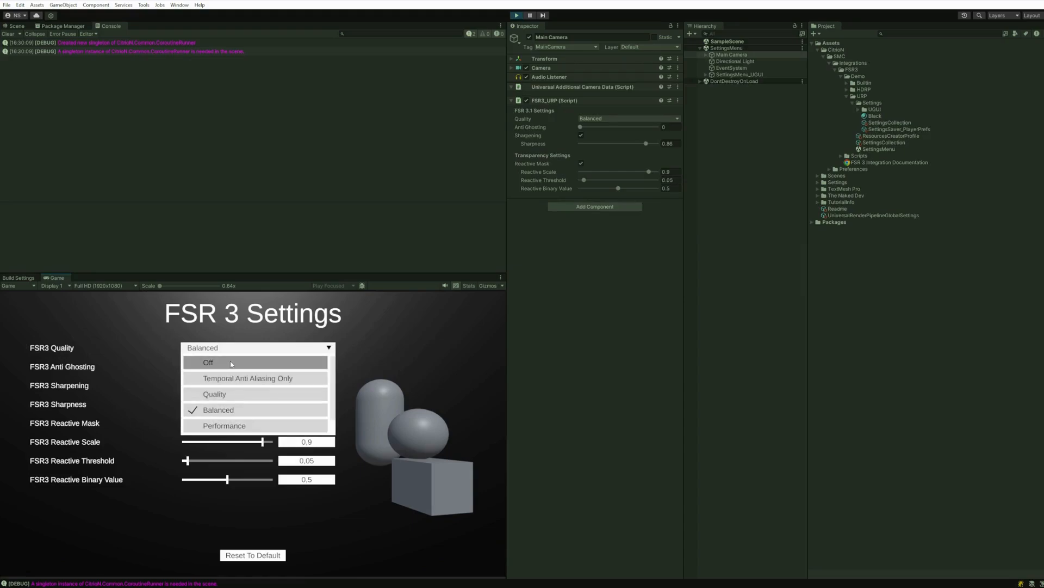
{"action": "left_click", "coordinate": [231, 364]}
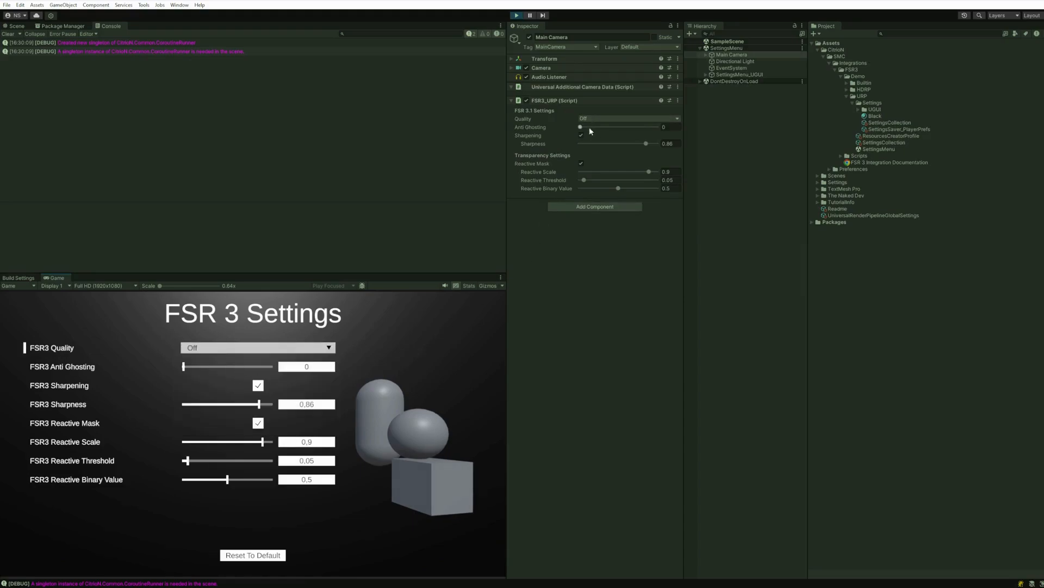
{"action": "left_click", "coordinate": [259, 350]}
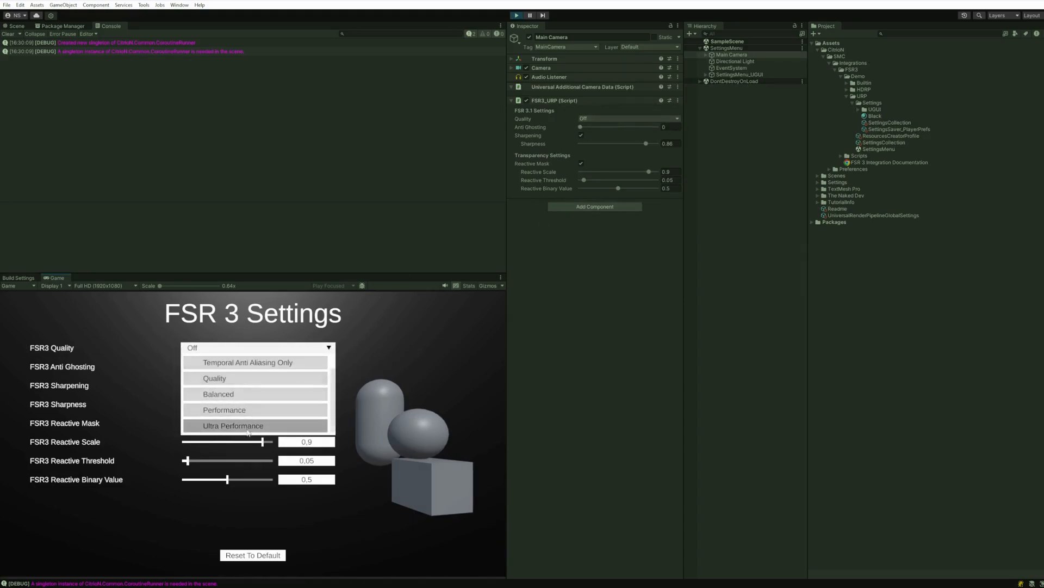
{"action": "left_click", "coordinate": [250, 426]}
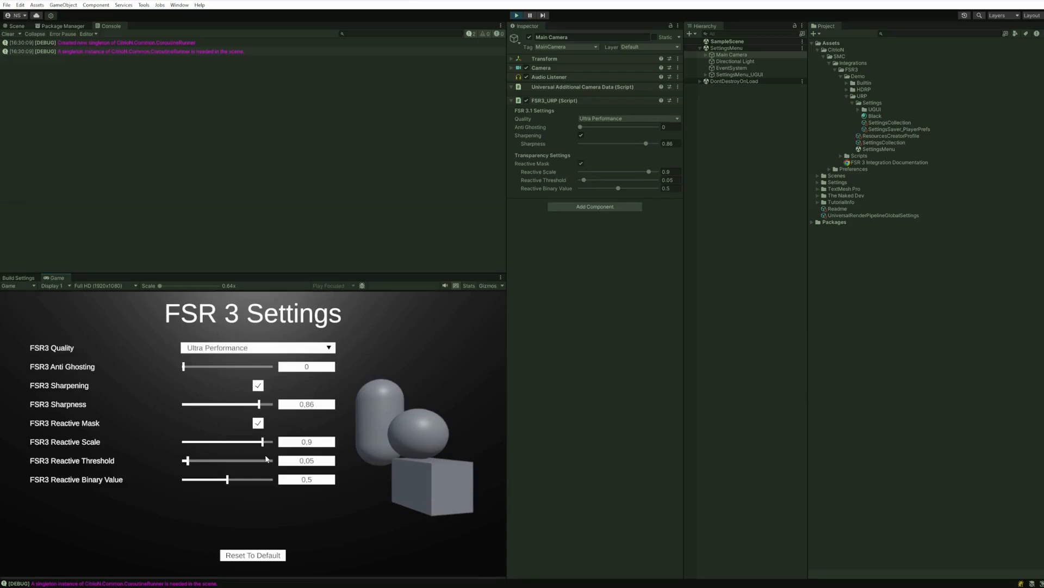
Set FSR3 Anti Ghosting to 0.78, Sharpness to 0.17 and Reactive Scale to 0.16, and reset all settings to default
{"action": "left_click_drag", "start_coordinate": [183, 367], "coordinate": [251, 366]}
{"action": "left_click_drag", "start_coordinate": [259, 404], "coordinate": [198, 404]}
{"action": "left_click_drag", "start_coordinate": [266, 444], "coordinate": [197, 443]}
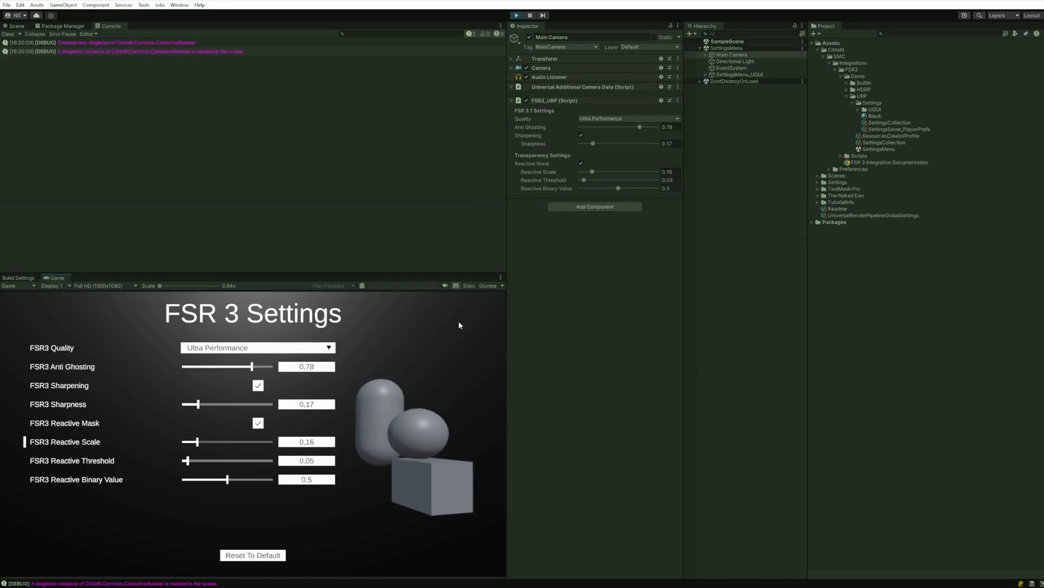
{"action": "left_click", "coordinate": [270, 559]}
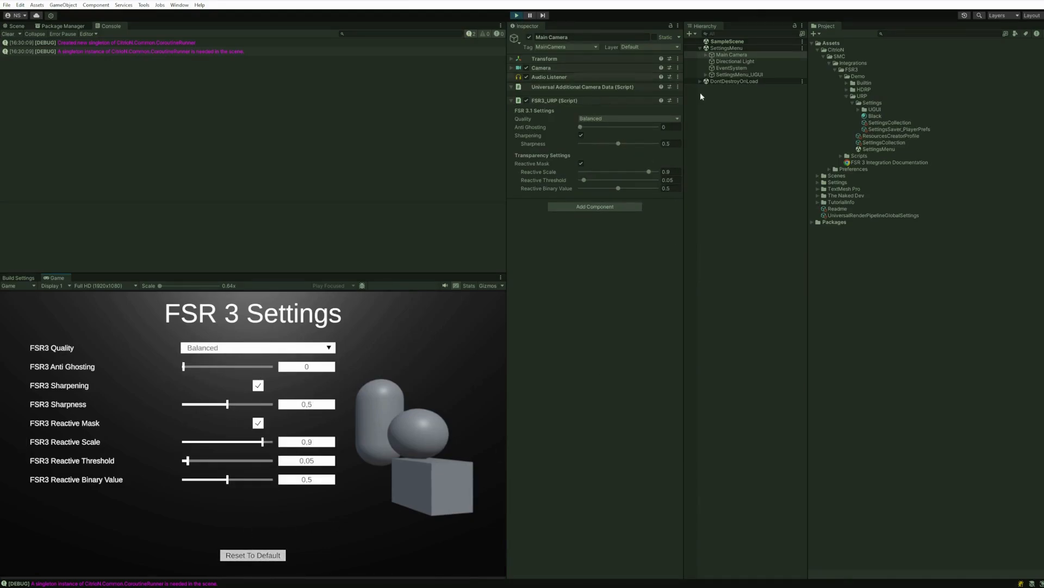
Open the FSR3 Sharpness entry in the URP demo's SettingsCollection and set the running menu's Sharpness to 0.88
{"action": "left_click", "coordinate": [891, 122]}
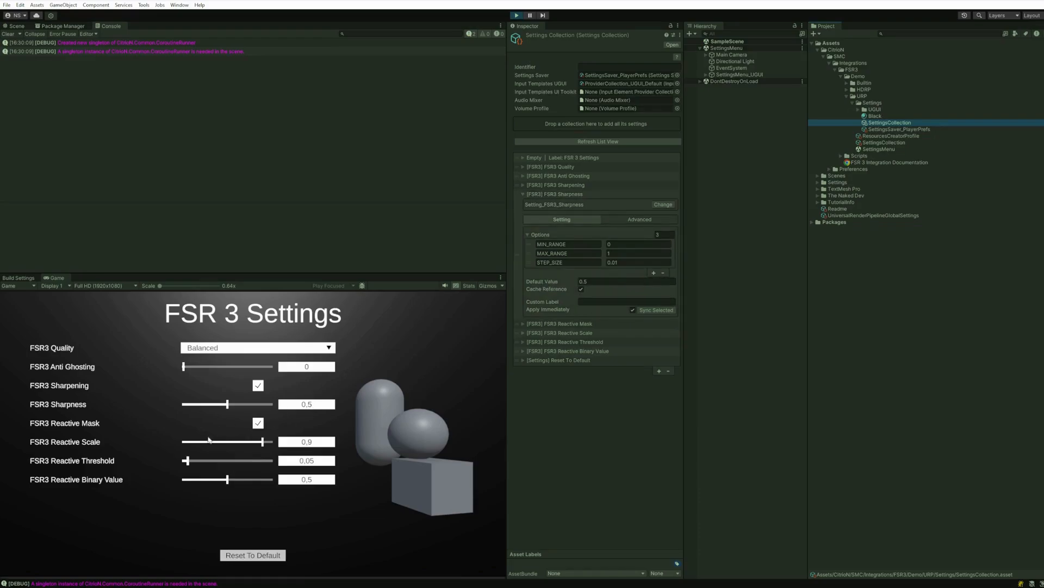
{"action": "left_click_drag", "start_coordinate": [228, 407], "coordinate": [261, 421]}
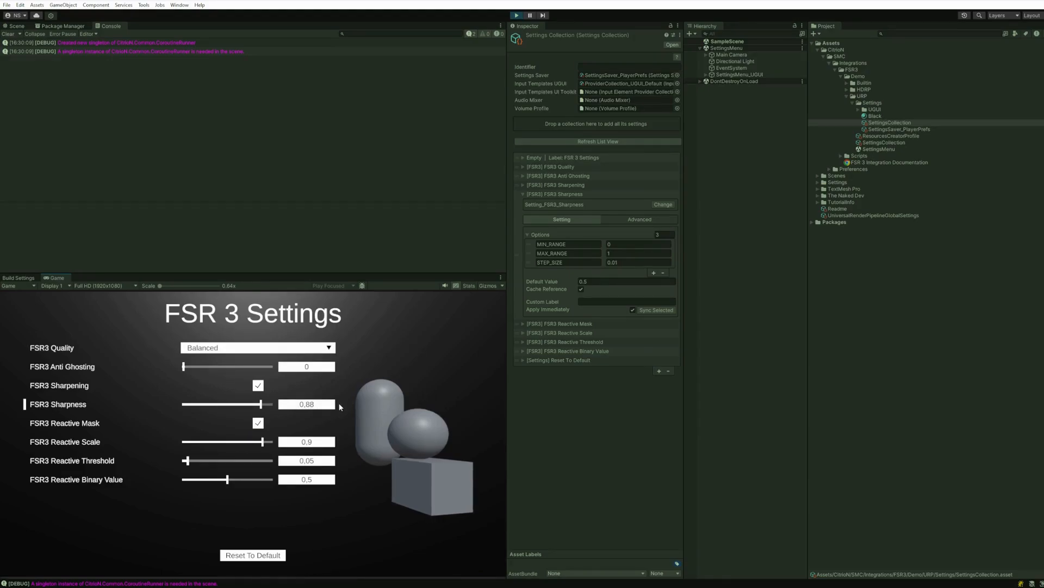
Add three new option entries to the FSR3 Sharpness setting
{"action": "left_click", "coordinate": [653, 272]}
{"action": "left_click", "coordinate": [654, 279]}
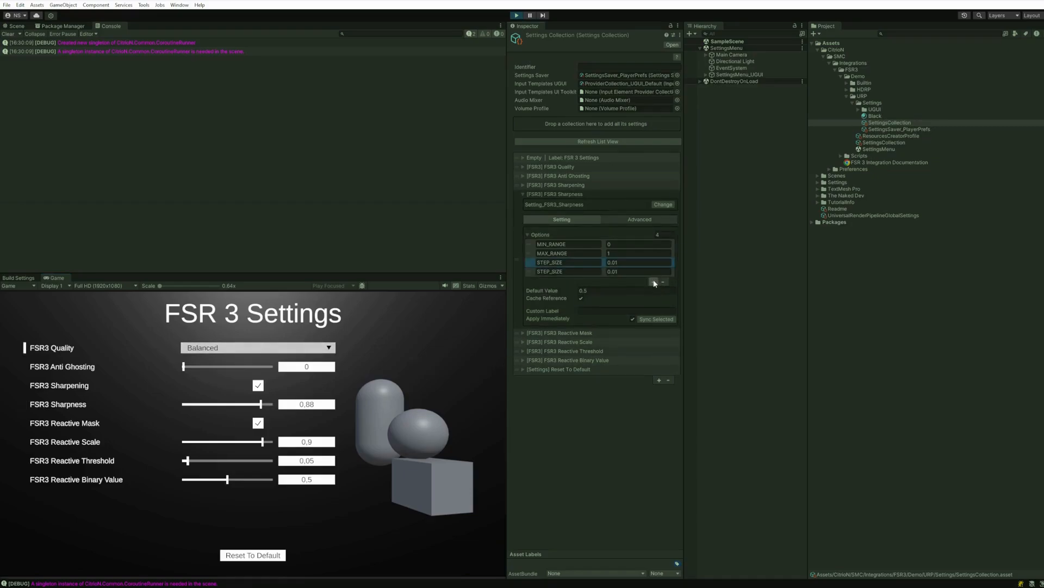
{"action": "left_click", "coordinate": [653, 290]}
Rename the first added Sharpness option to VALUE_VISUALS_MULTIPLIER and give it the value 100
{"action": "left_click", "coordinate": [576, 273]}
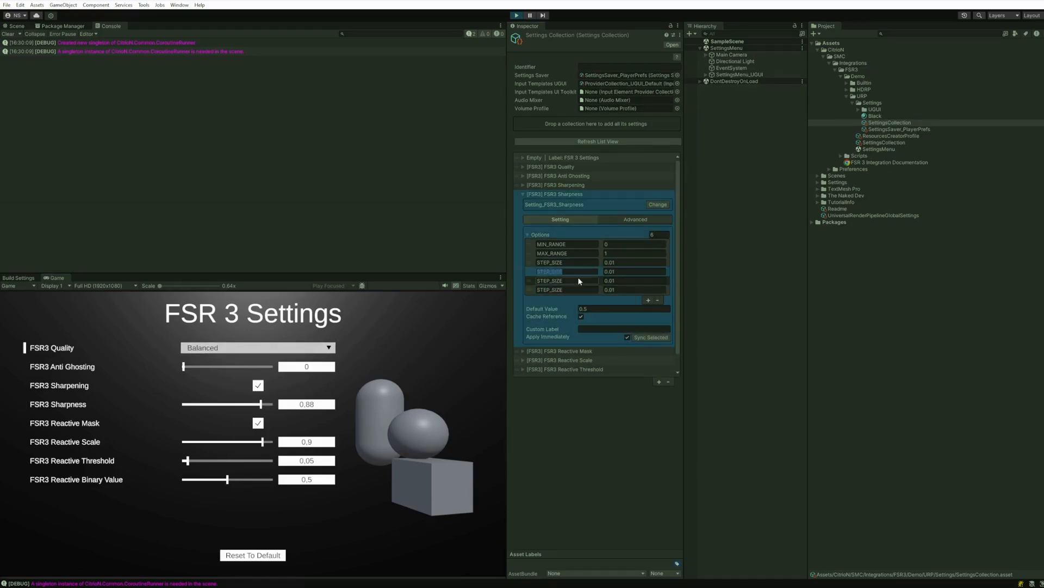
{"action": "type", "text": "VA"}
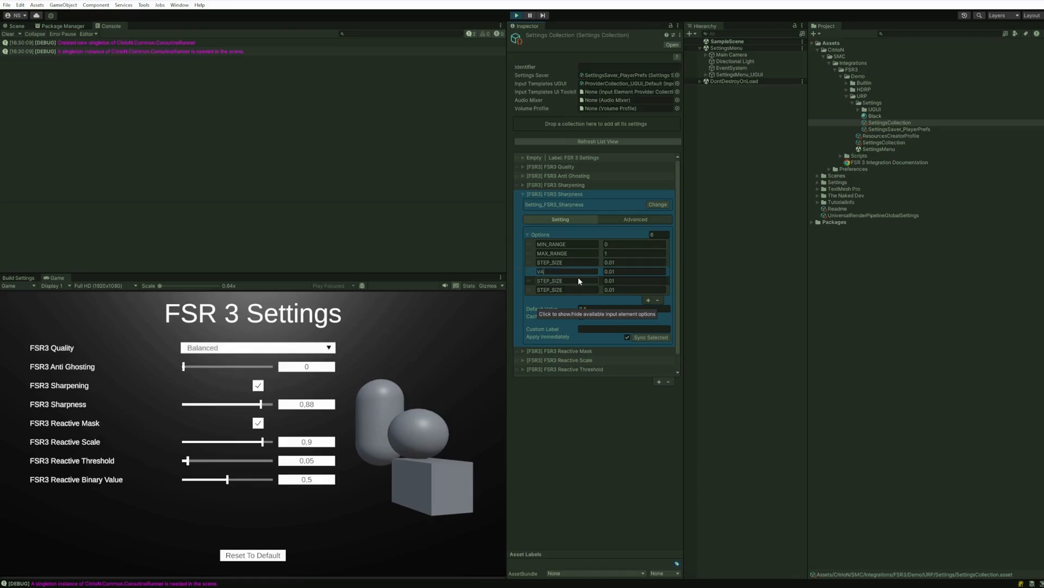
{"action": "type", "text": "LUE_VISUALS_"}
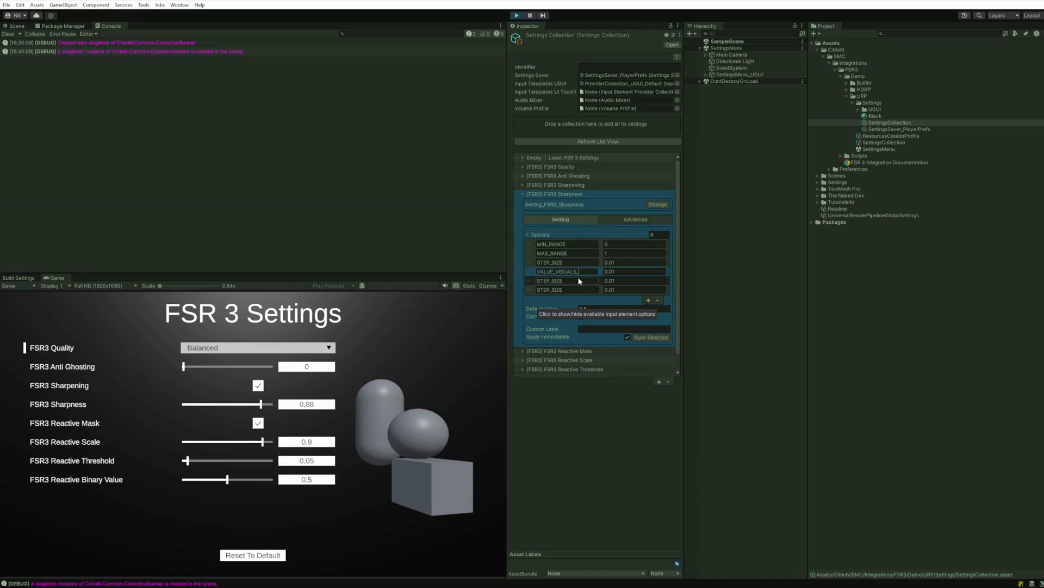
{"action": "type", "text": "MULTIPLIER"}
{"action": "left_click", "coordinate": [624, 271]}
{"action": "type", "text": "10"}
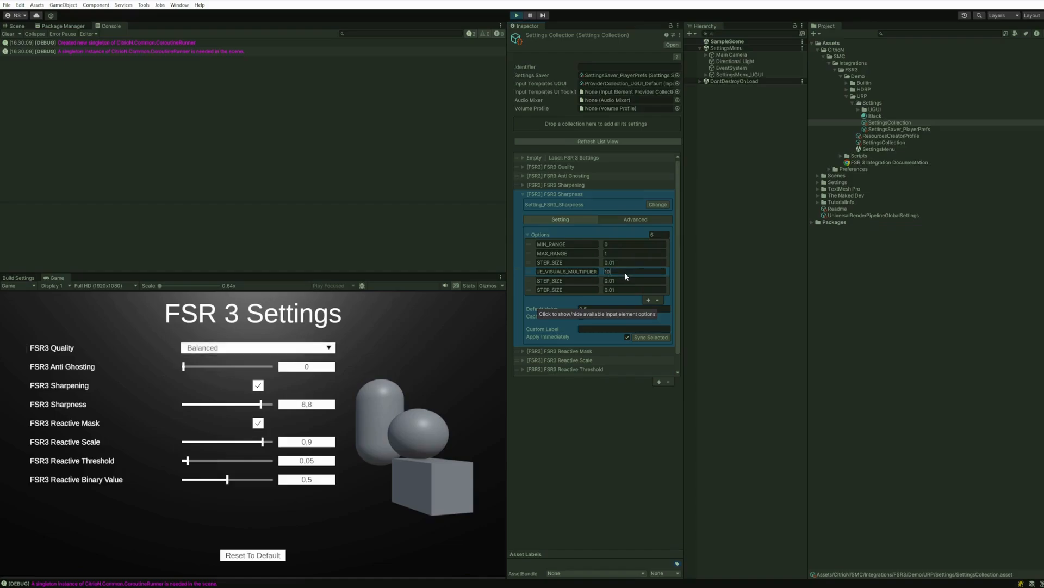
{"action": "type", "text": "0"}
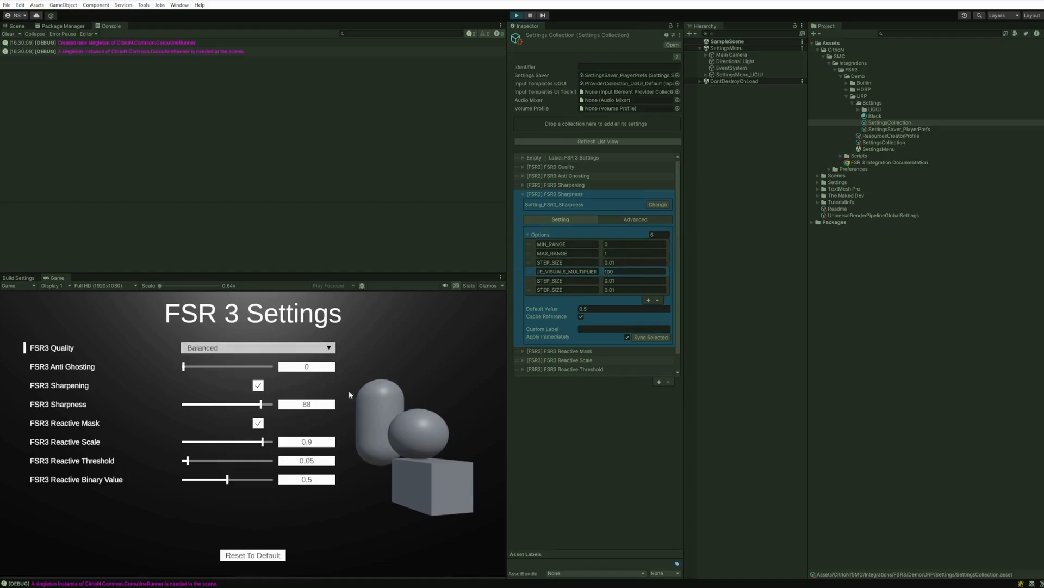
Rename the second added Sharpness option to VALUE_SUFFIX and set its value to a space followed by %
{"action": "left_click", "coordinate": [576, 281]}
{"action": "type", "text": "V"}
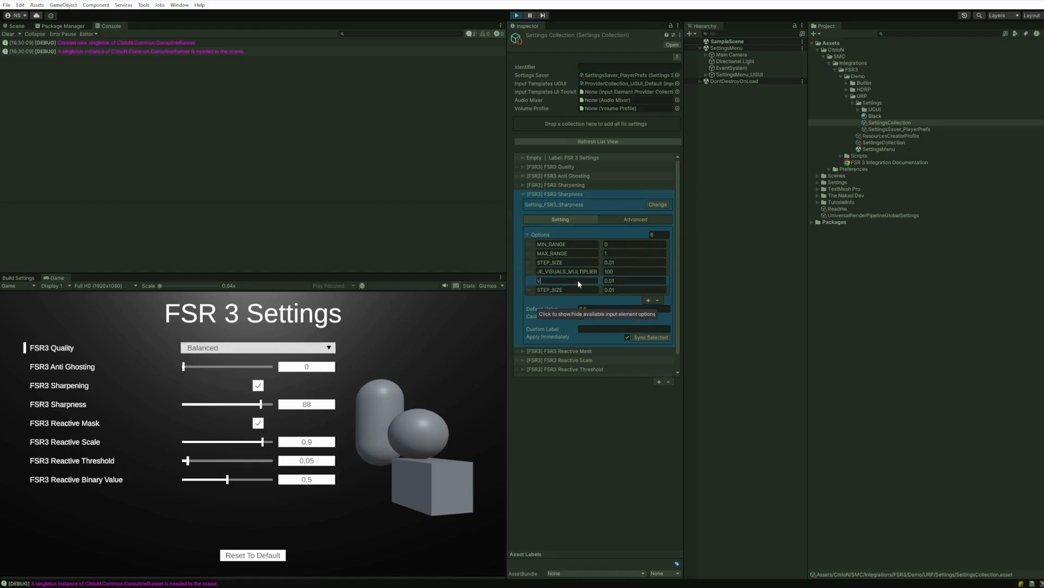
{"action": "type", "text": "ALUE_SUFFIX"}
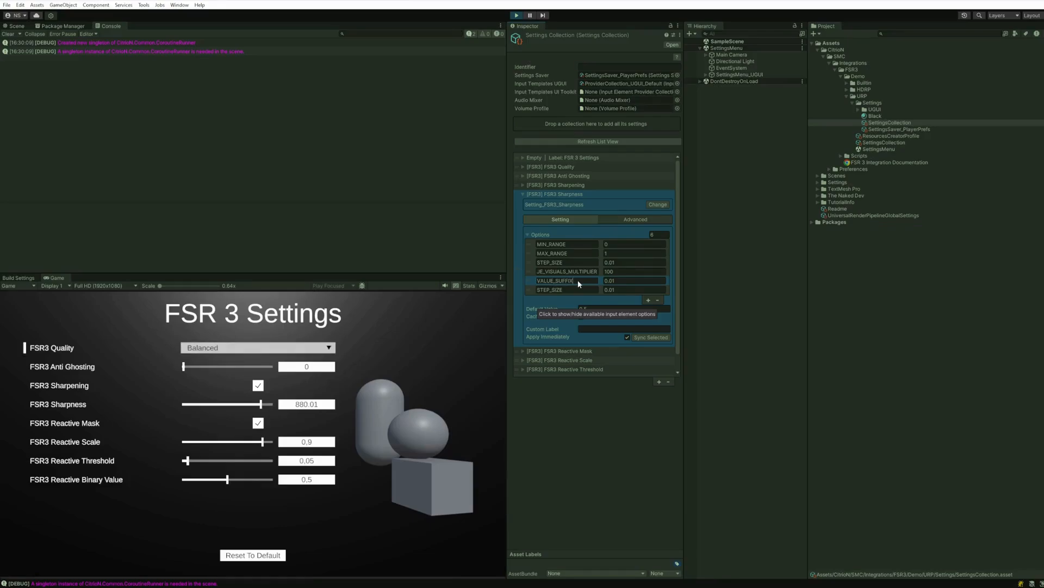
{"action": "left_click", "coordinate": [625, 281]}
{"action": "type", "text": "%"}
Rename the last Sharpness option to VALUE_VISUALS_OFFSET with value 100, and move the running menu's Sharpness slider to 139 %
{"action": "left_click", "coordinate": [576, 288]}
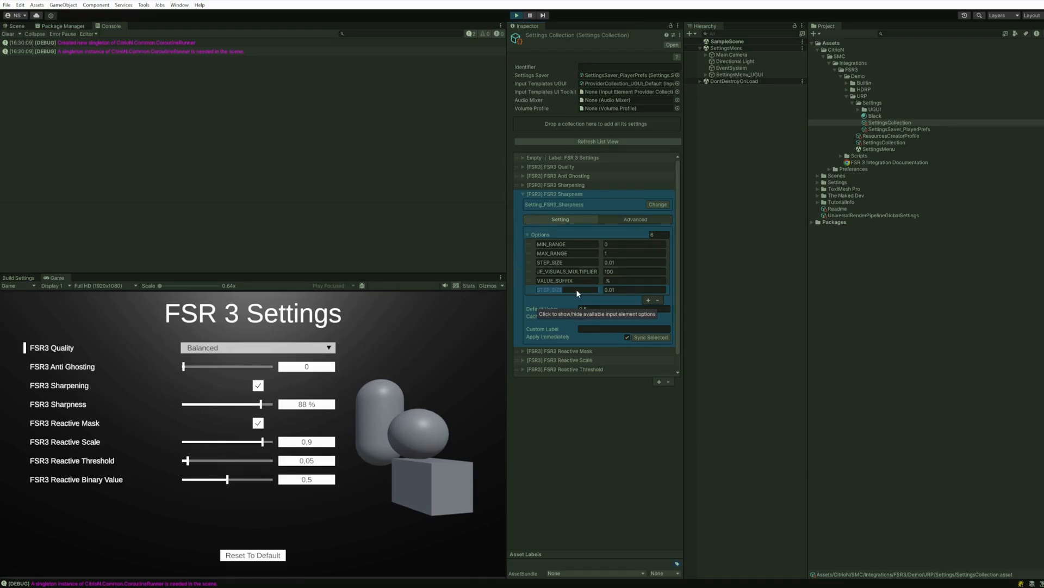
{"action": "type", "text": "VALUE_VISUALS"}
{"action": "type", "text": "_OFFSET"}
{"action": "left_click", "coordinate": [630, 291]}
{"action": "type", "text": "0"}
{"action": "key", "text": "BackSpace"}
{"action": "type", "text": "100"}
{"action": "left_click_drag", "start_coordinate": [262, 403], "coordinate": [218, 413]}
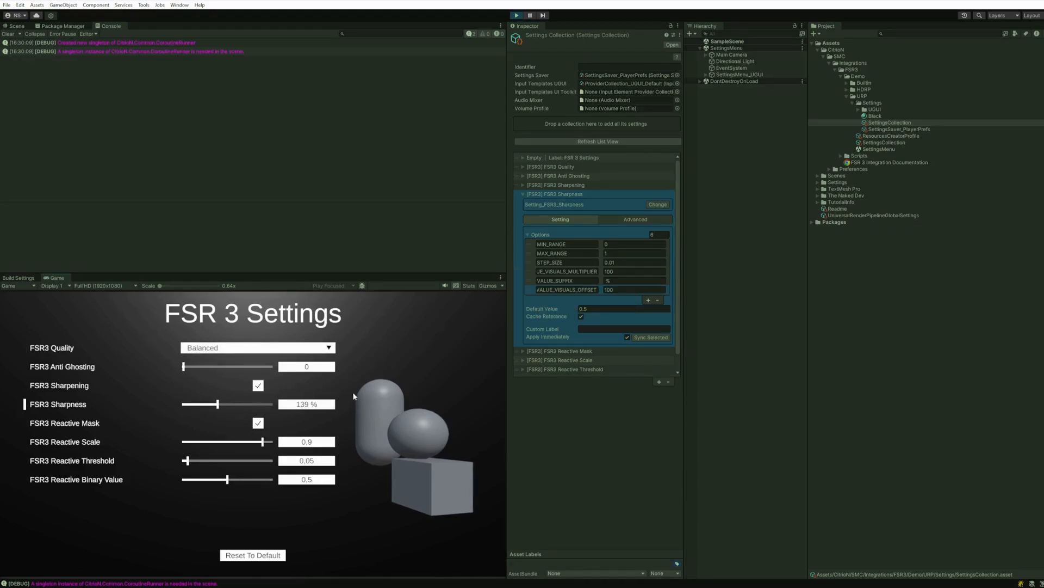
Set the VALUE_VISUALS_OFFSET option to 0 and exit play mode
{"action": "left_click", "coordinate": [635, 289]}
{"action": "type", "text": "0"}
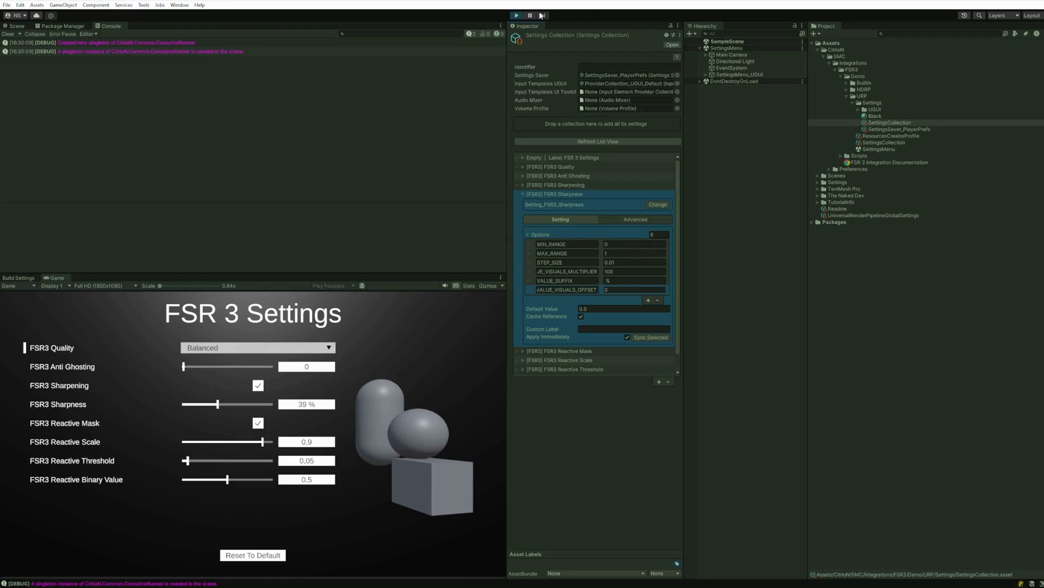
{"action": "left_click", "coordinate": [517, 16]}
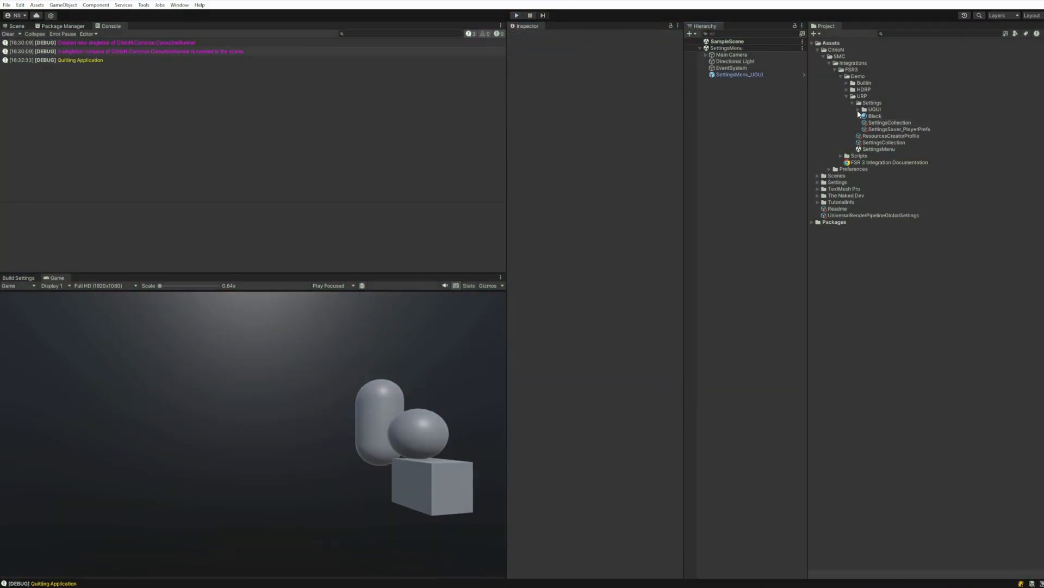
Open the Slider_Dyn_InputField prefab from the URP demo's UGUI elements and examine its Value Visuals Offset, Multiplier and Suffix properties
{"action": "left_click", "coordinate": [858, 110]}
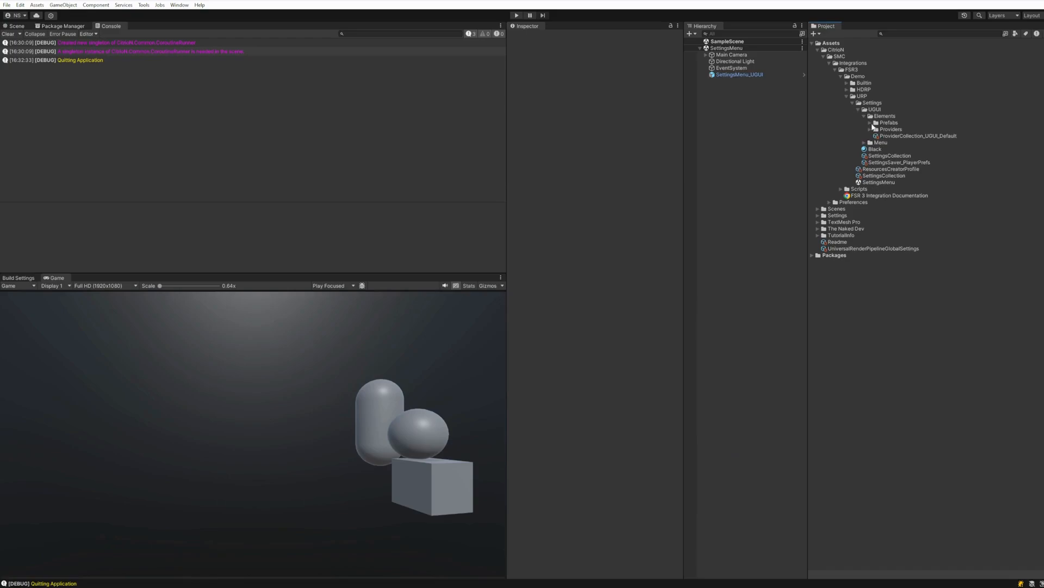
{"action": "left_click", "coordinate": [871, 123]}
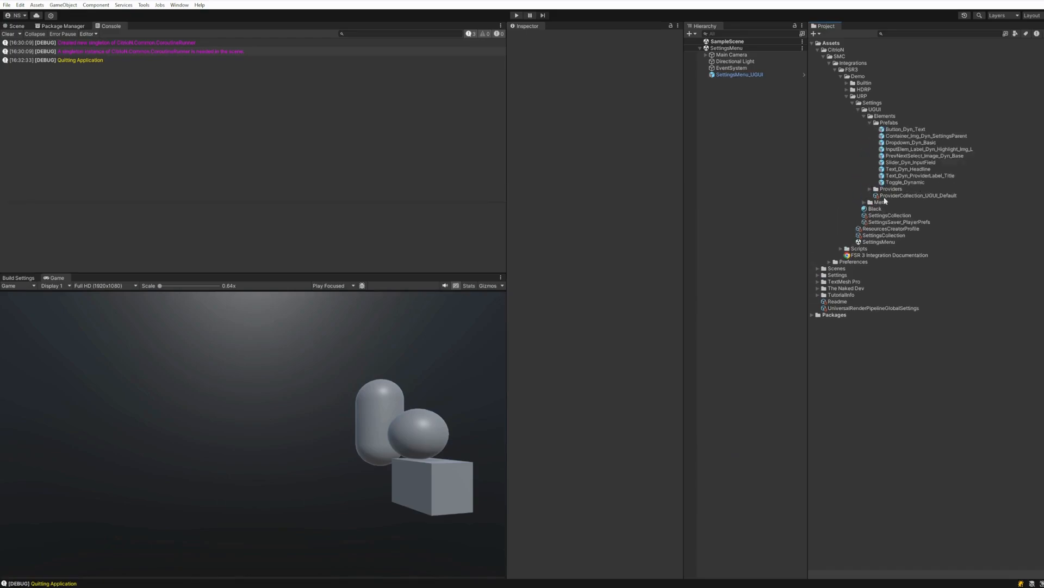
{"action": "double_click", "coordinate": [911, 162]}
{"action": "scroll", "coordinate": [560, 295], "scroll_direction": "down", "scroll_amount": 8}
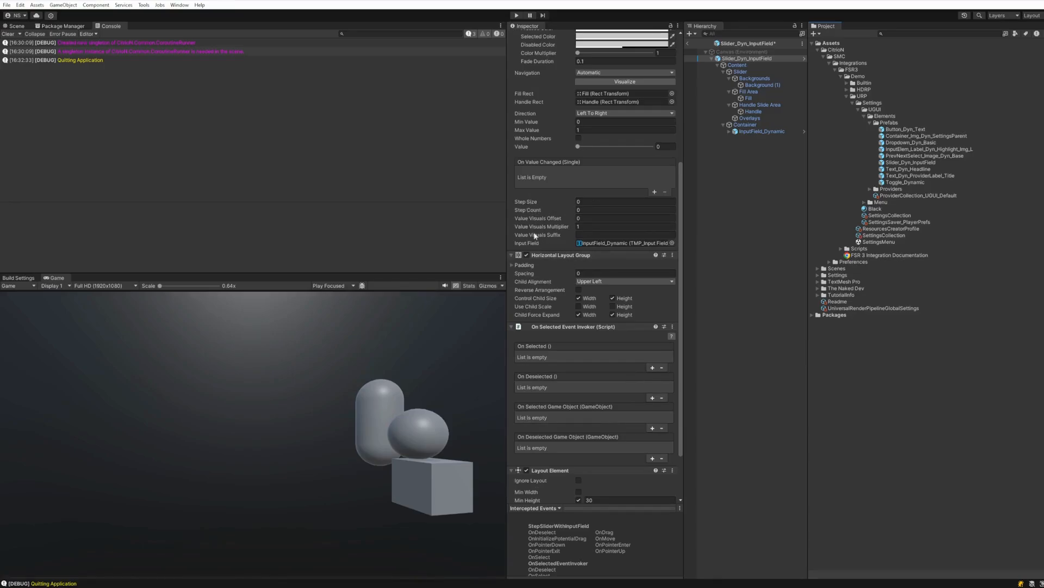
{"action": "left_click", "coordinate": [578, 218]}
{"action": "key", "text": "Tab"}
{"action": "key", "text": "Tab"}
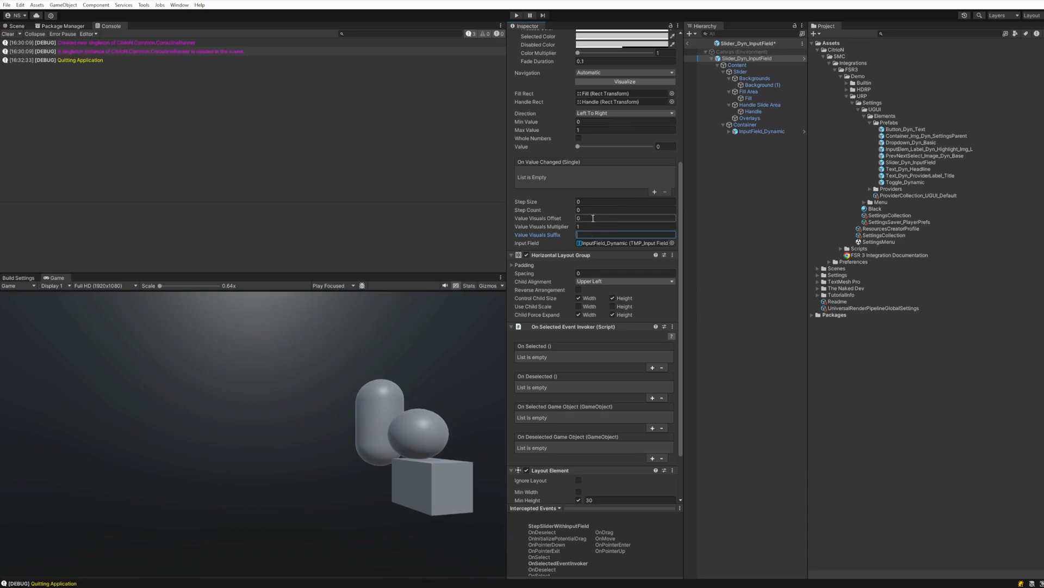
Exit the slider prefab without saving its changes and collapse the URP demo folder
{"action": "left_click", "coordinate": [687, 44]}
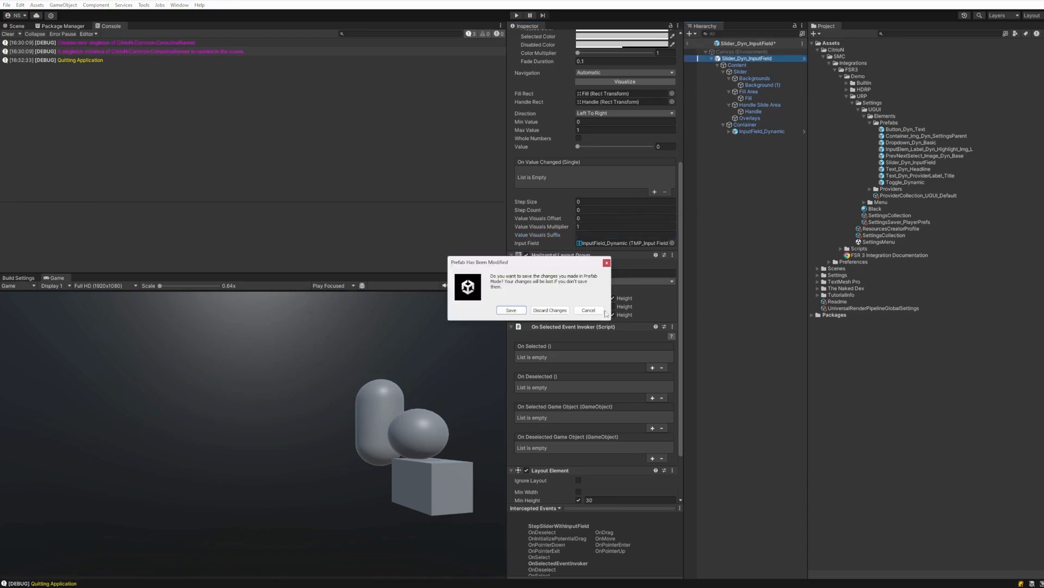
{"action": "left_click", "coordinate": [550, 311]}
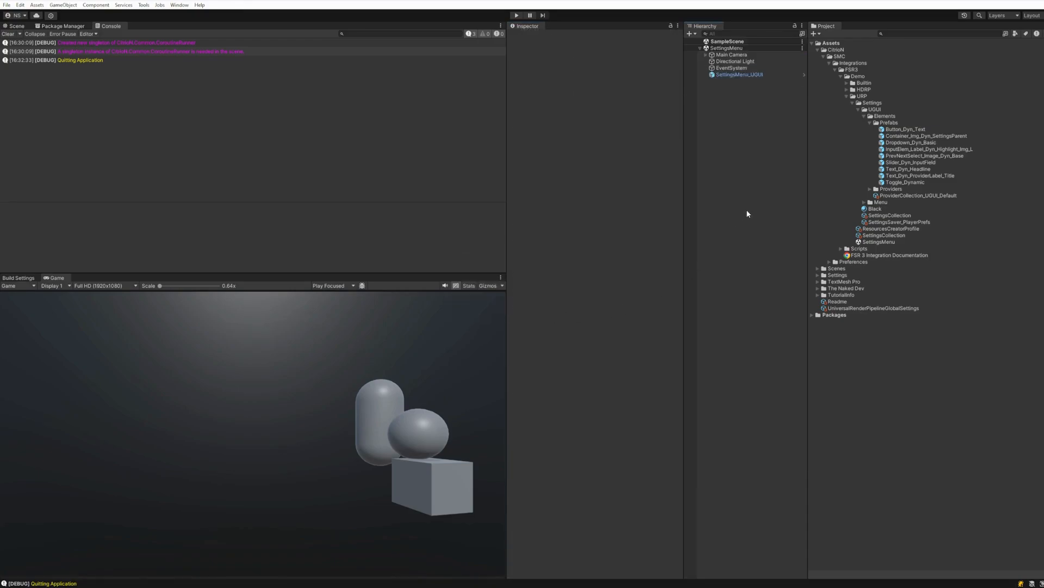
{"action": "left_click", "coordinate": [847, 97]}
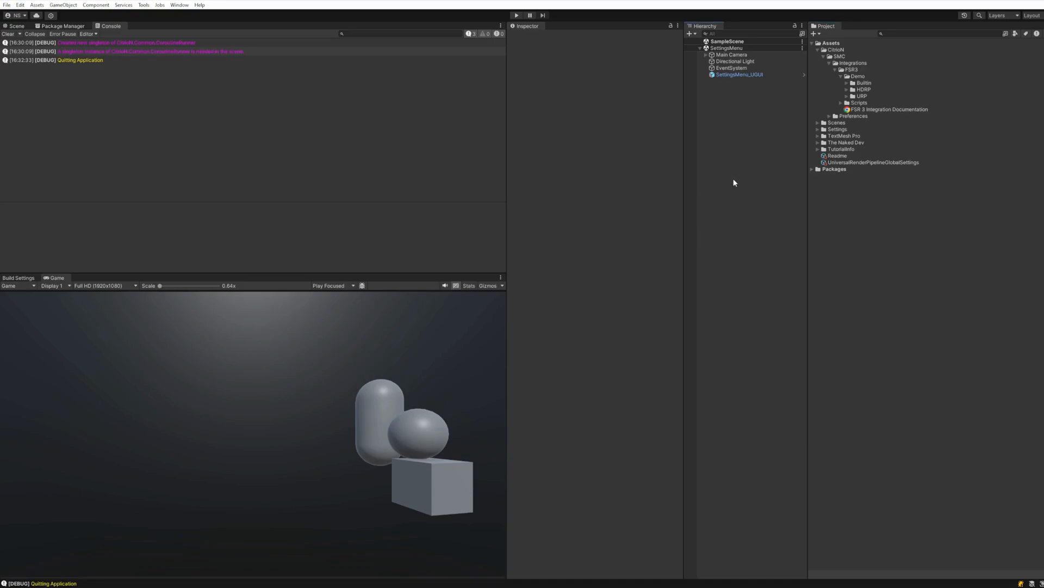